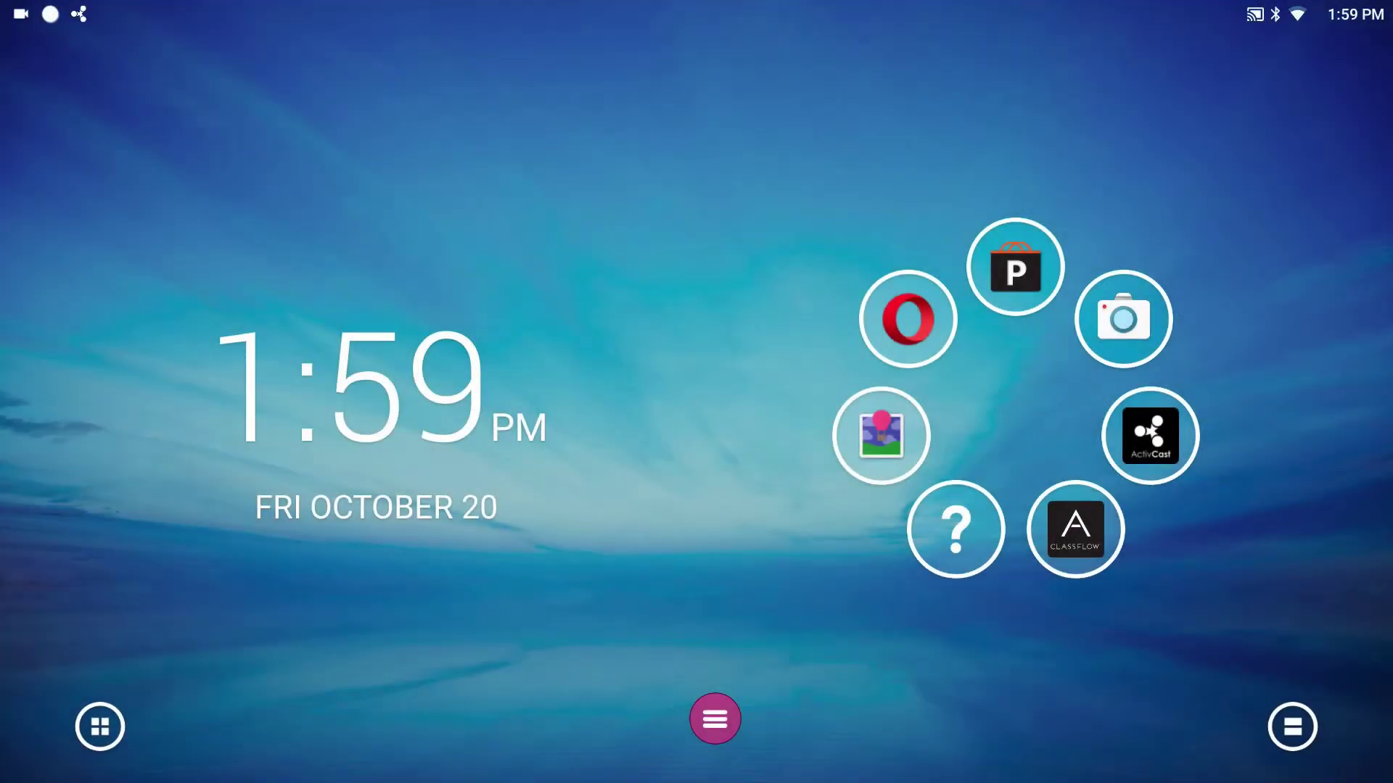
# Reveal the hidden system-button strip, raise the volume two steps, then lower it three steps.
pyautogui.moveTo(621, 766); pyautogui.dragTo(578, 678)
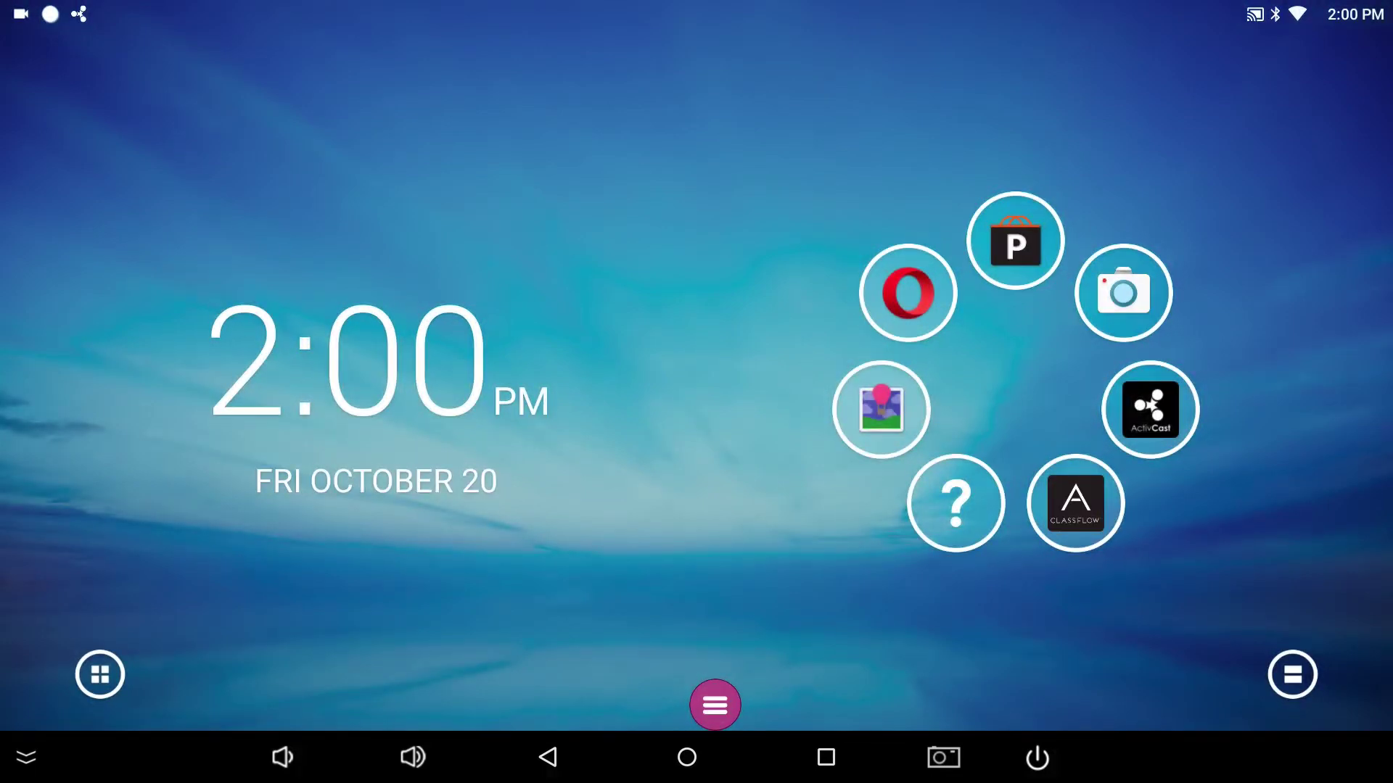
pyautogui.click(413, 756)
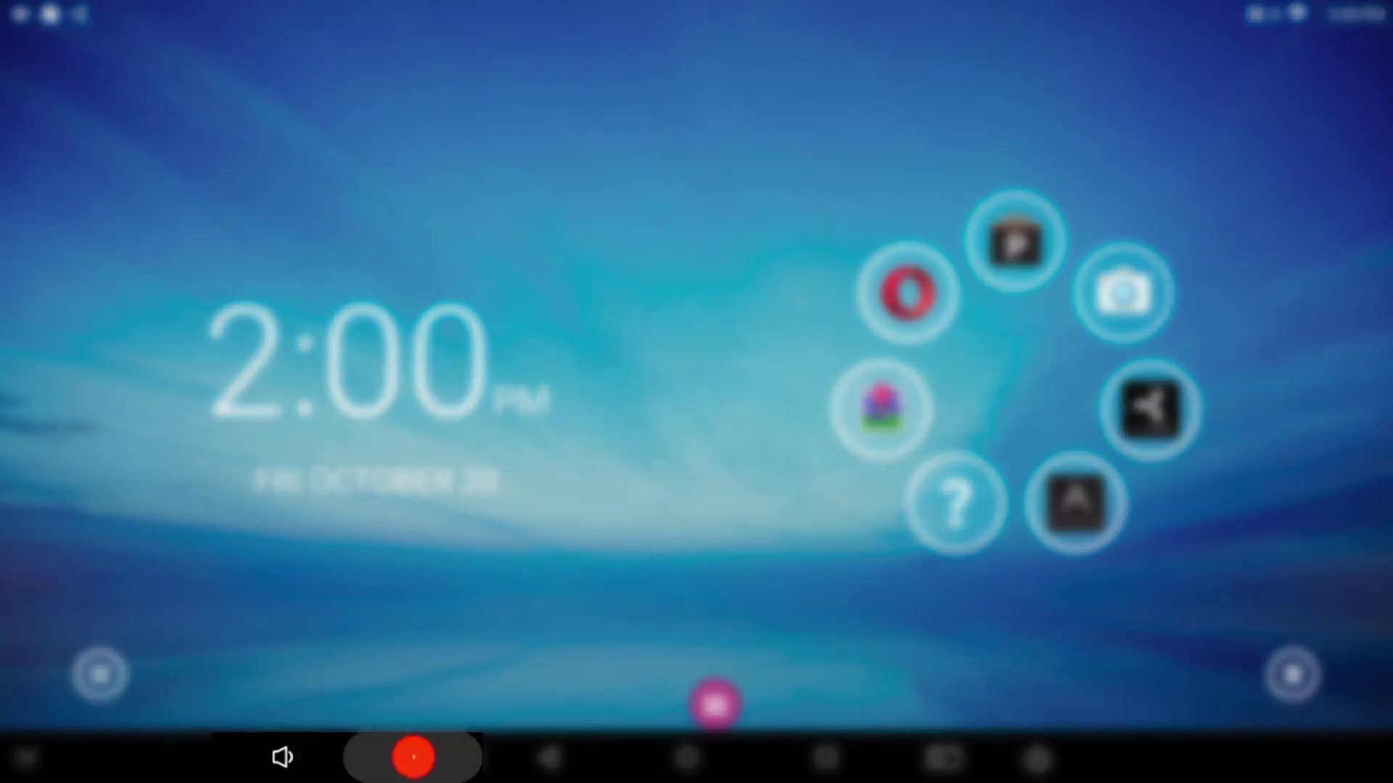
pyautogui.click(413, 756)
pyautogui.click(281, 756)
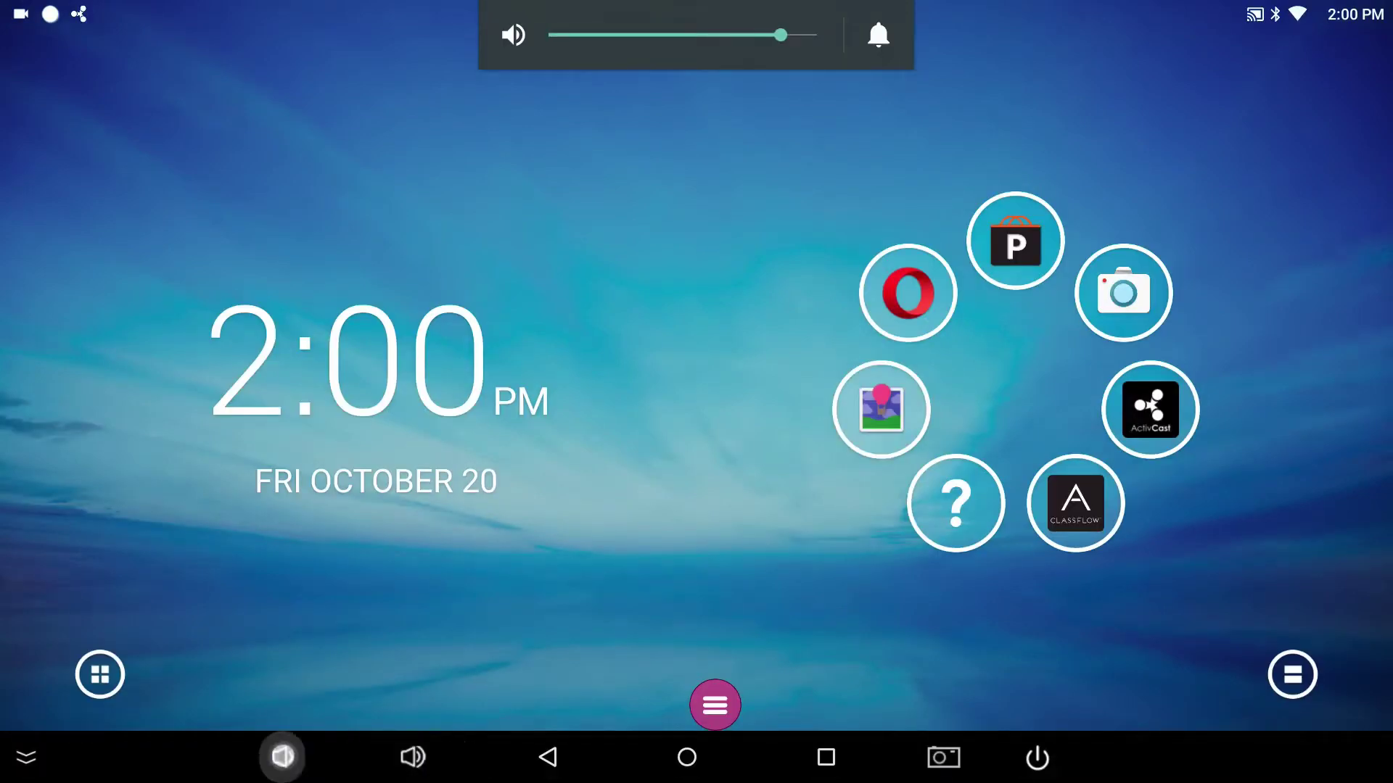
pyautogui.click(282, 757)
pyautogui.click(282, 756)
pyautogui.click(282, 756)
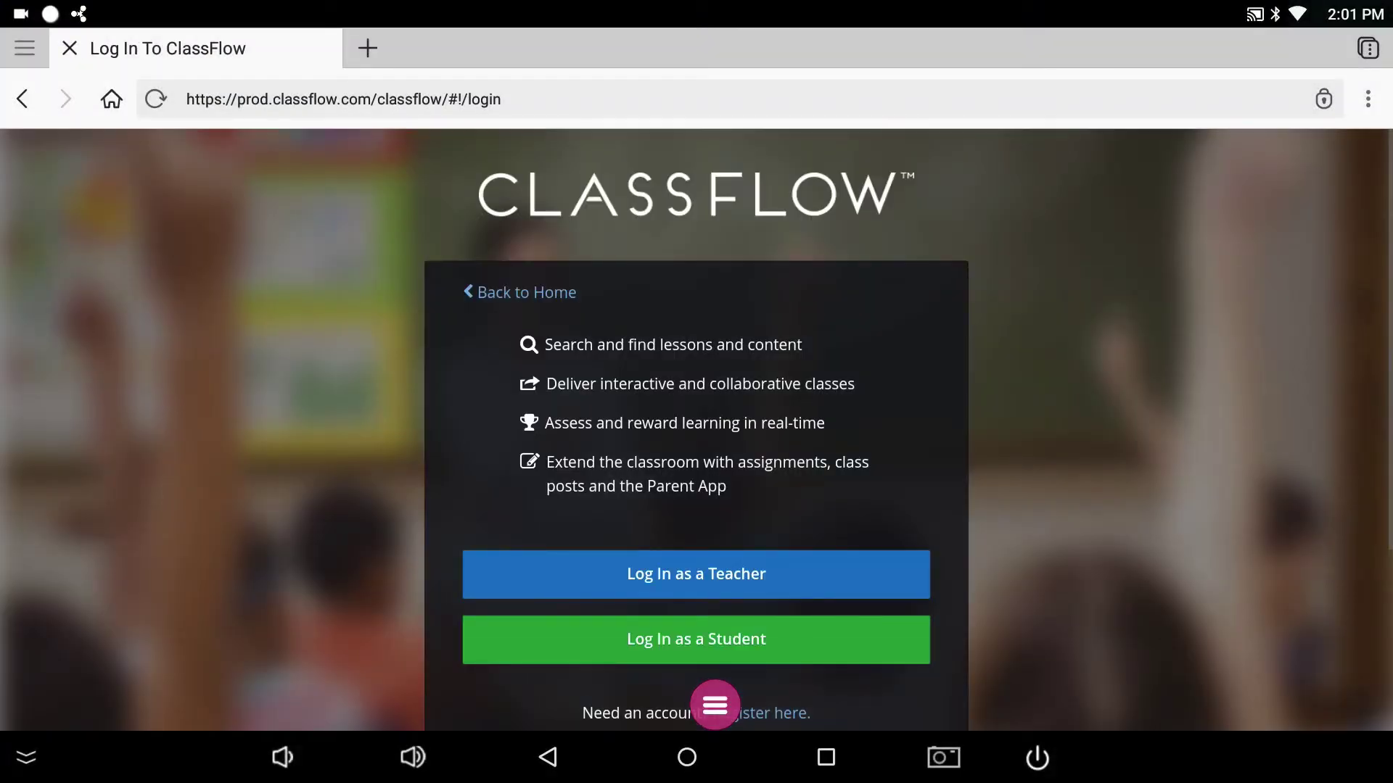
# Go back to the ClassFlow home page, then back out of Opera to the home screen.
pyautogui.click(548, 757)
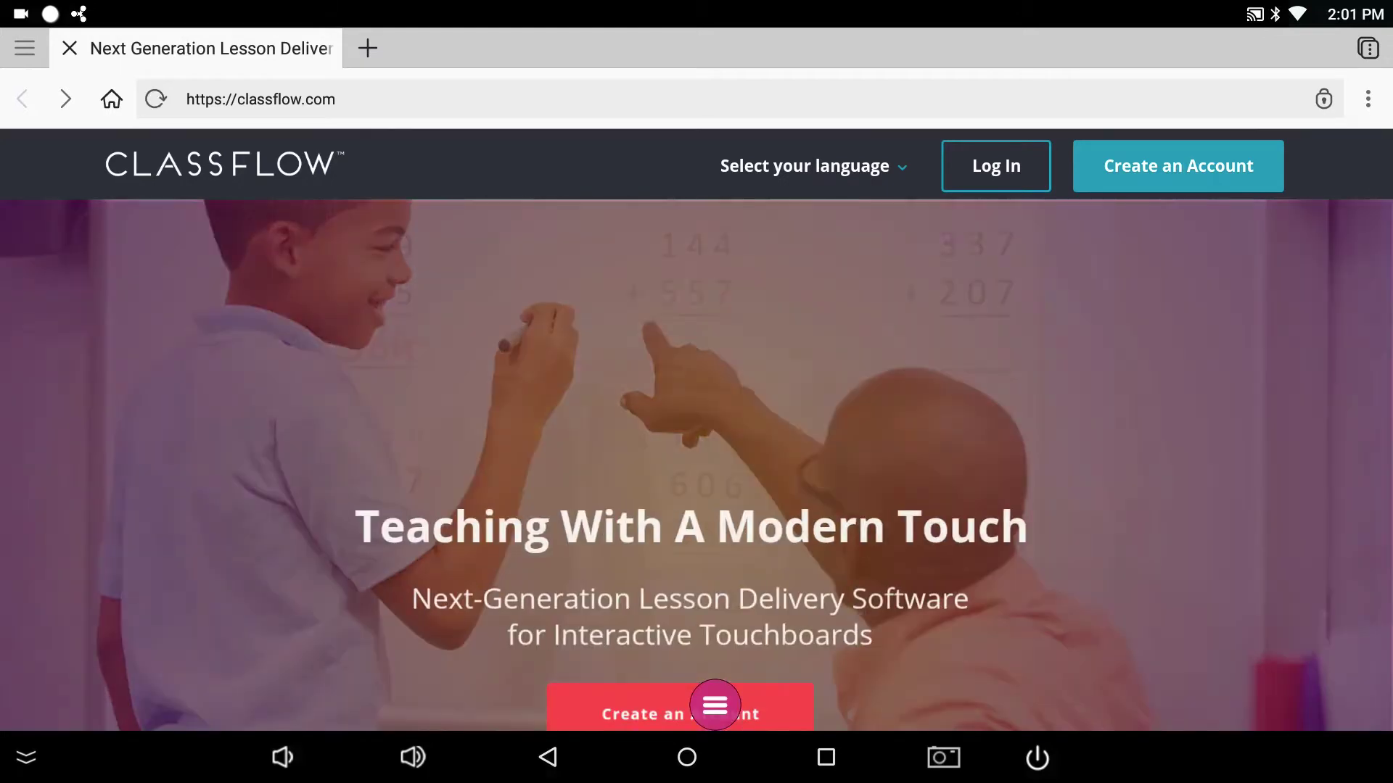
pyautogui.click(547, 756)
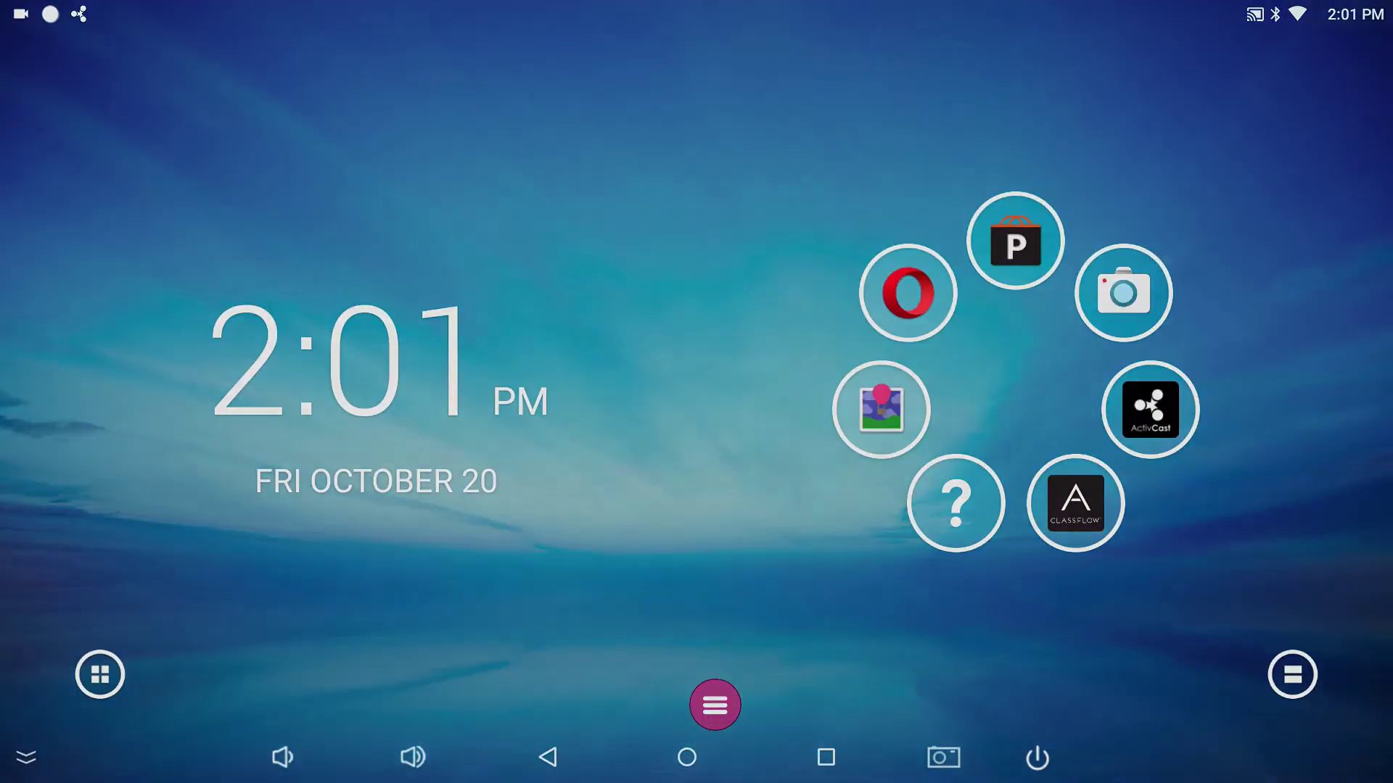
pyautogui.click(1150, 410)
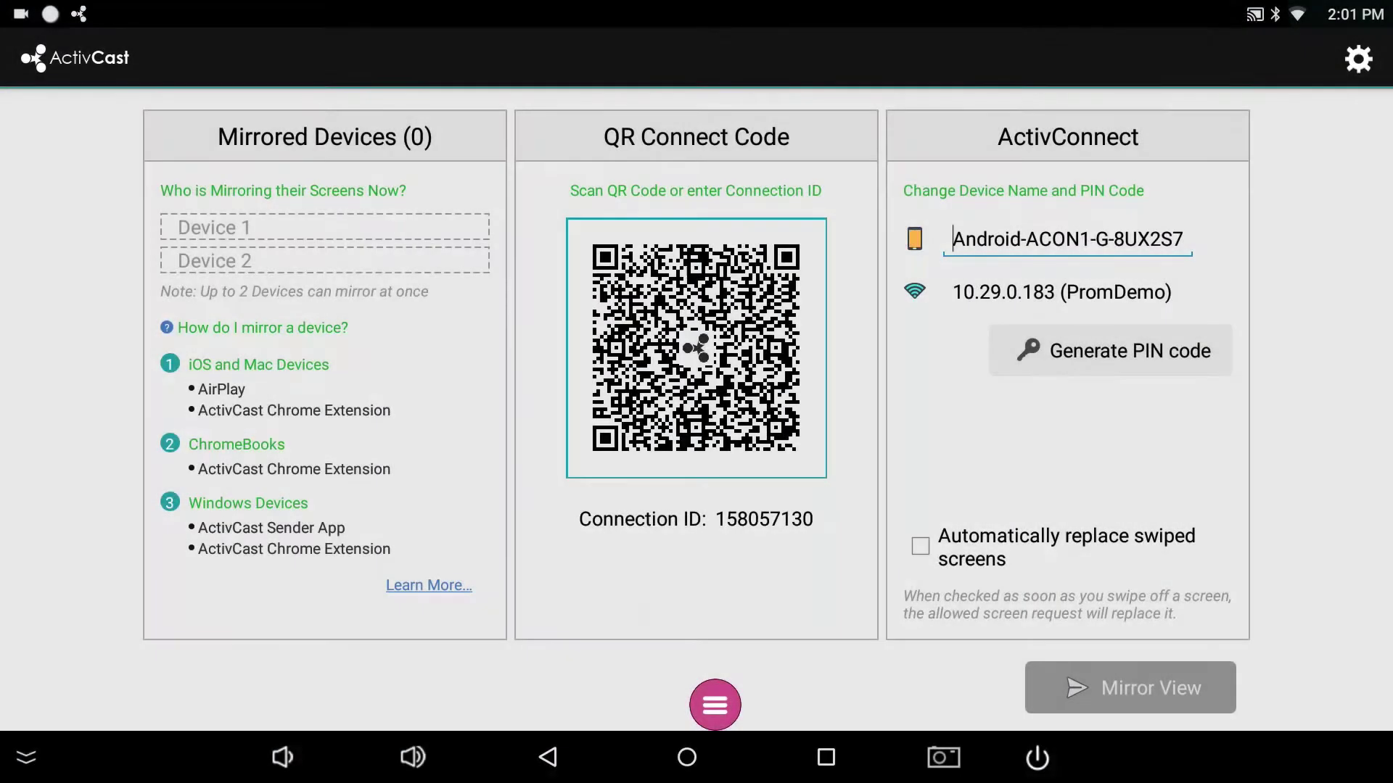
pyautogui.click(687, 756)
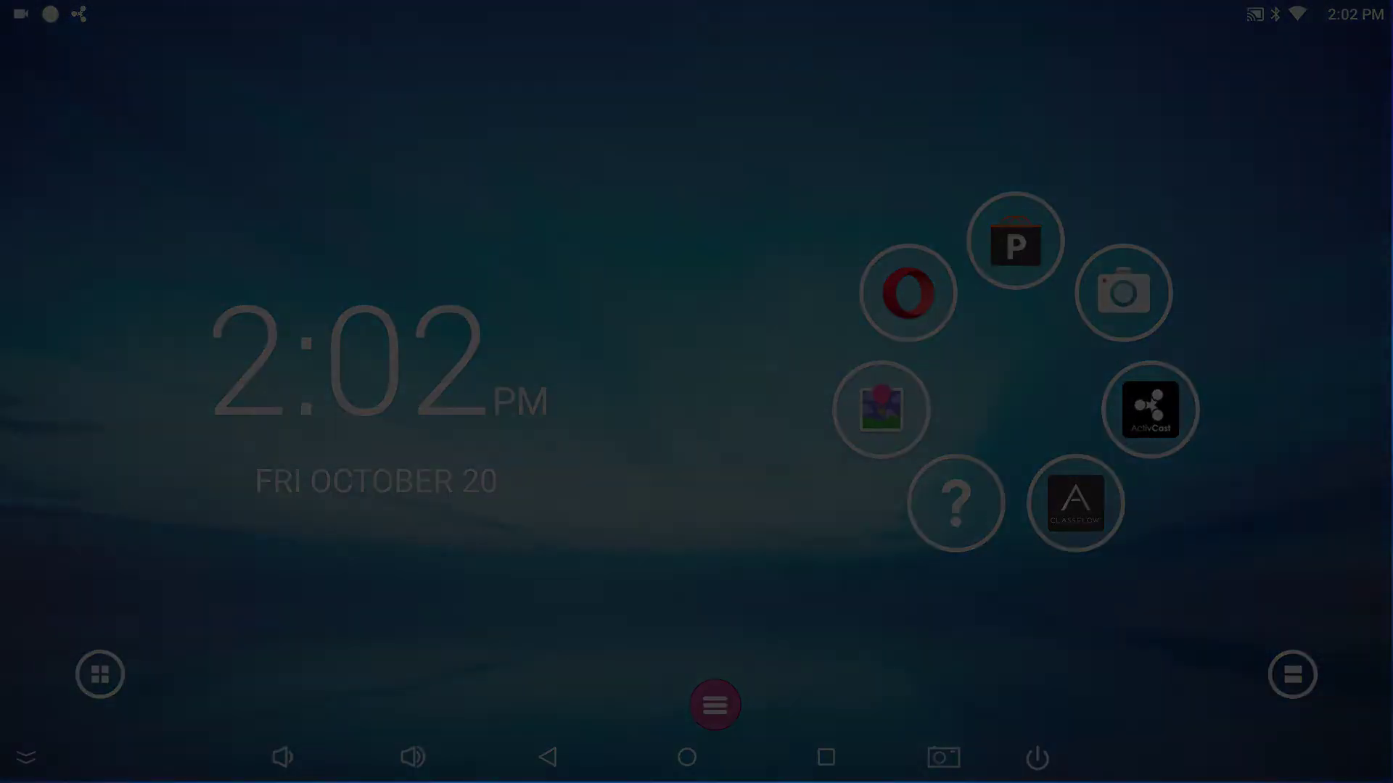
pyautogui.click(414, 423)
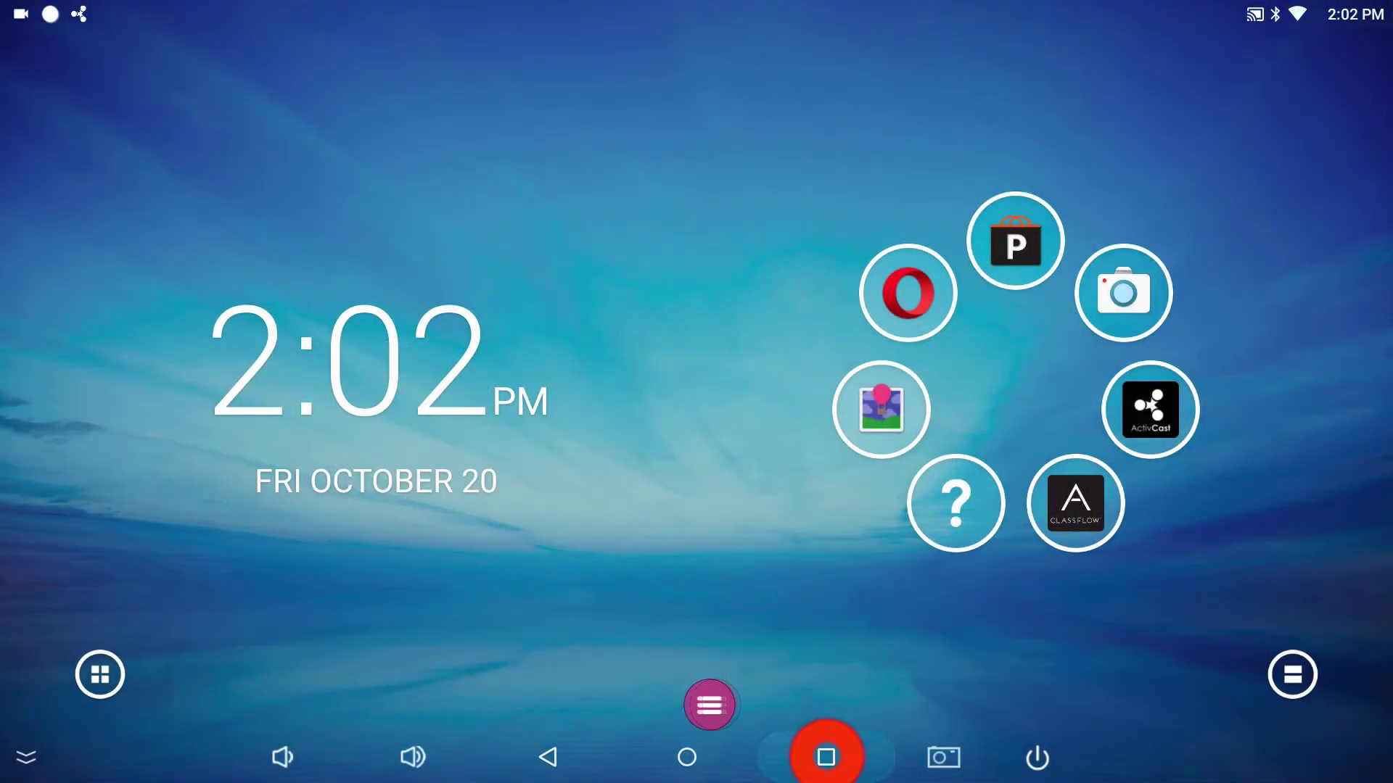
# Swipe away the ActivCast and Opera cards in recent apps and return to the home screen.
pyautogui.click(826, 755)
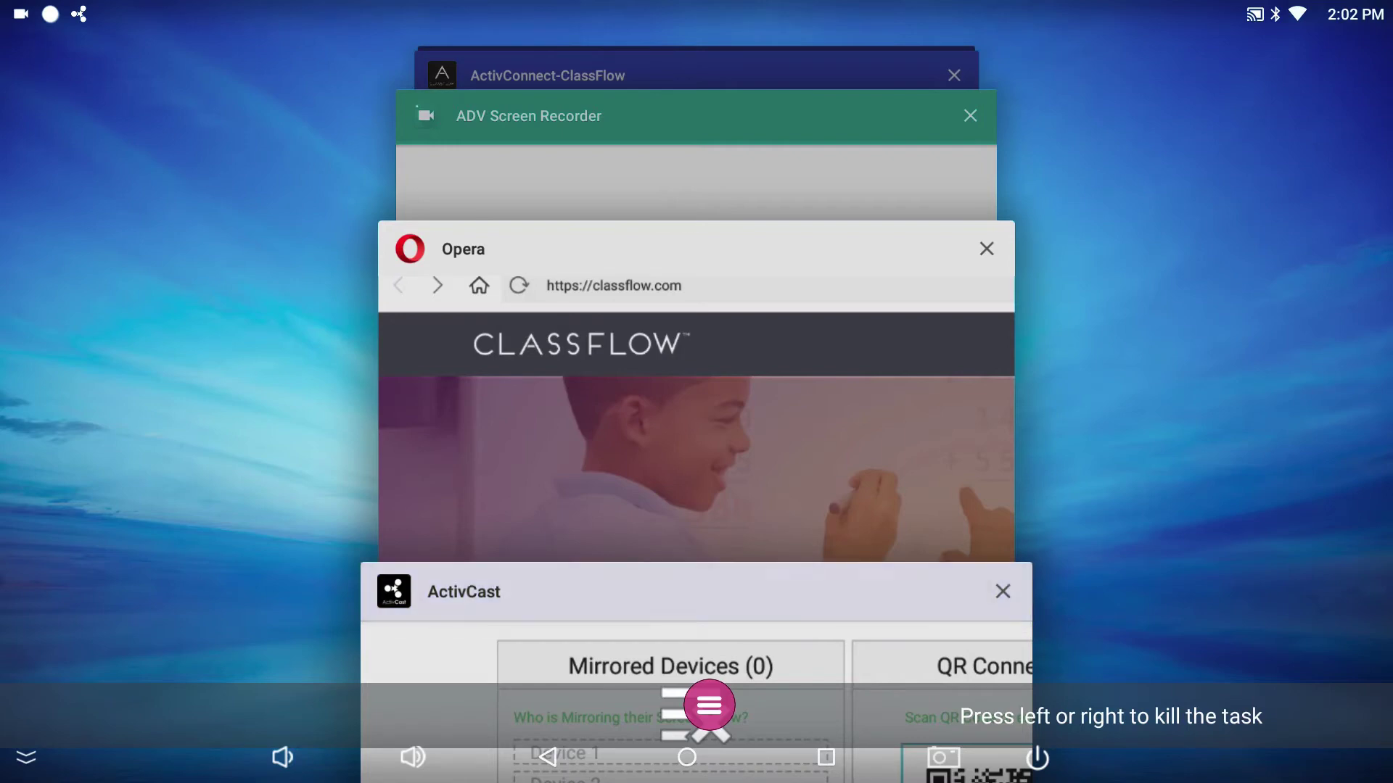
pyautogui.moveTo(696, 596); pyautogui.dragTo(995, 597)
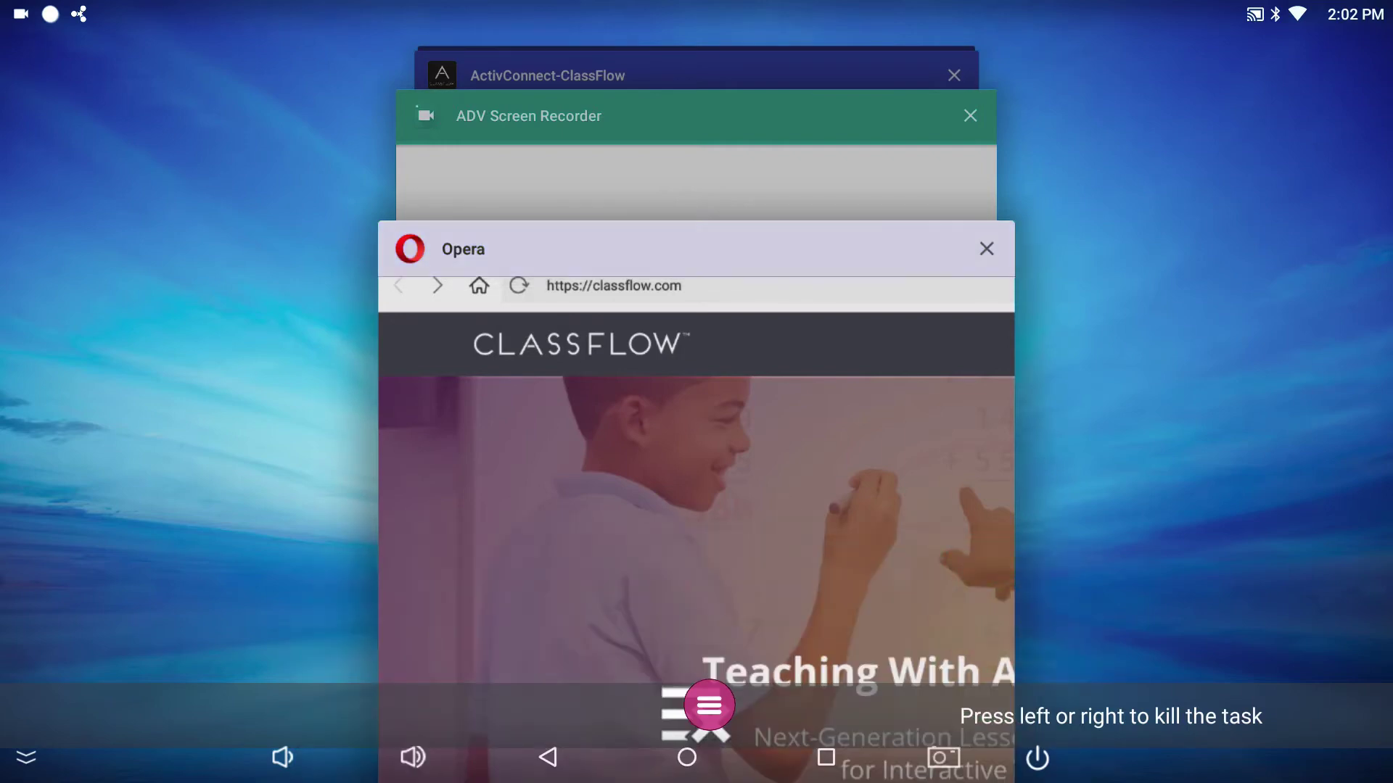
pyautogui.moveTo(573, 422); pyautogui.dragTo(701, 423)
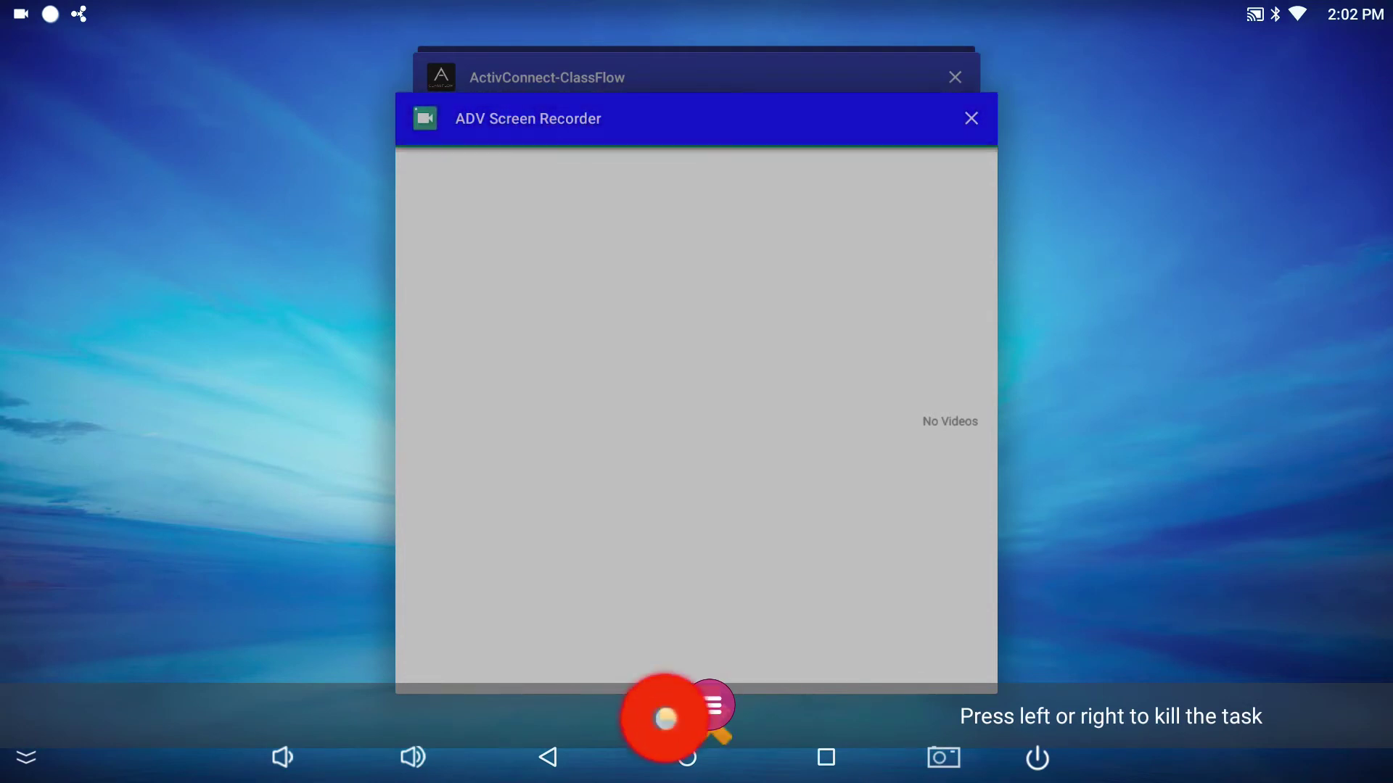
pyautogui.press('Escape')
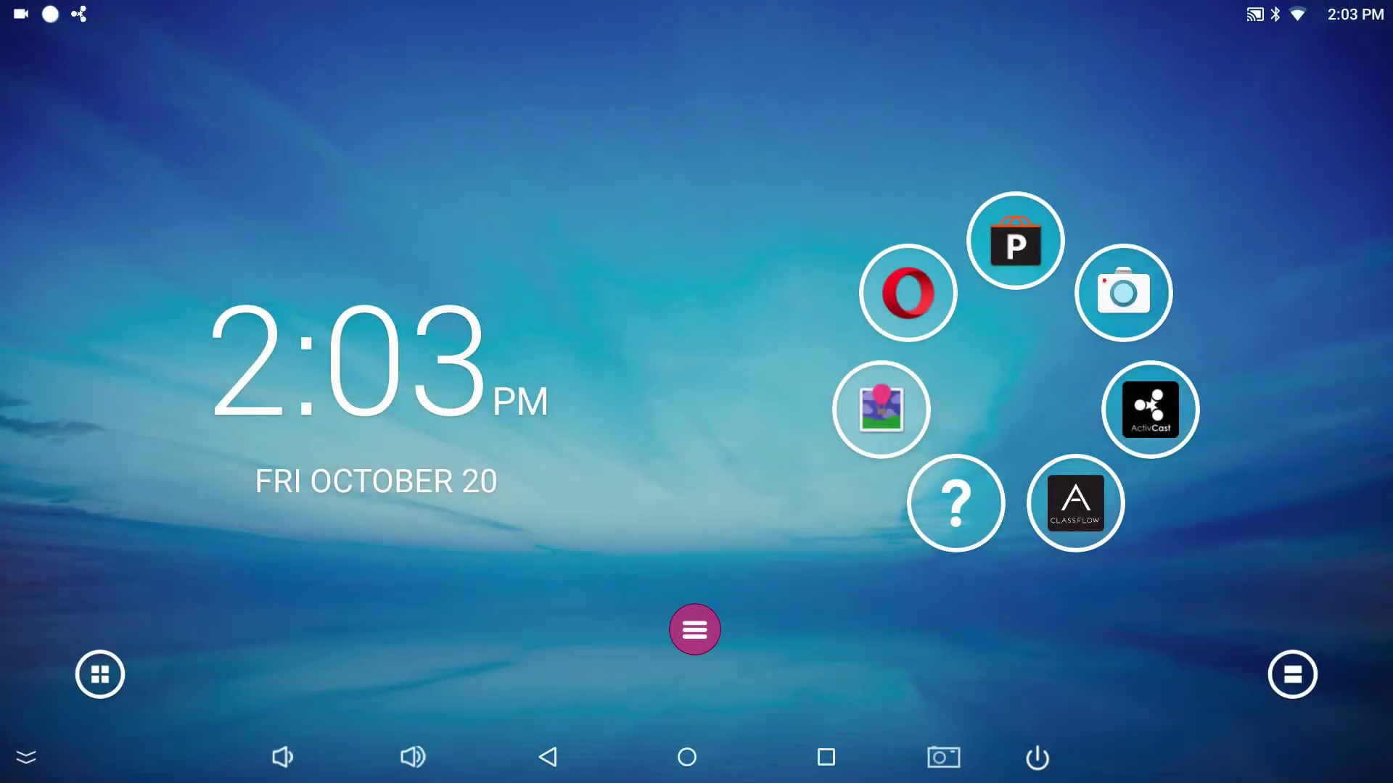
# Capture a screenshot of the home screen and launch the Gallery app.
pyautogui.click(944, 757)
pyautogui.click(882, 409)
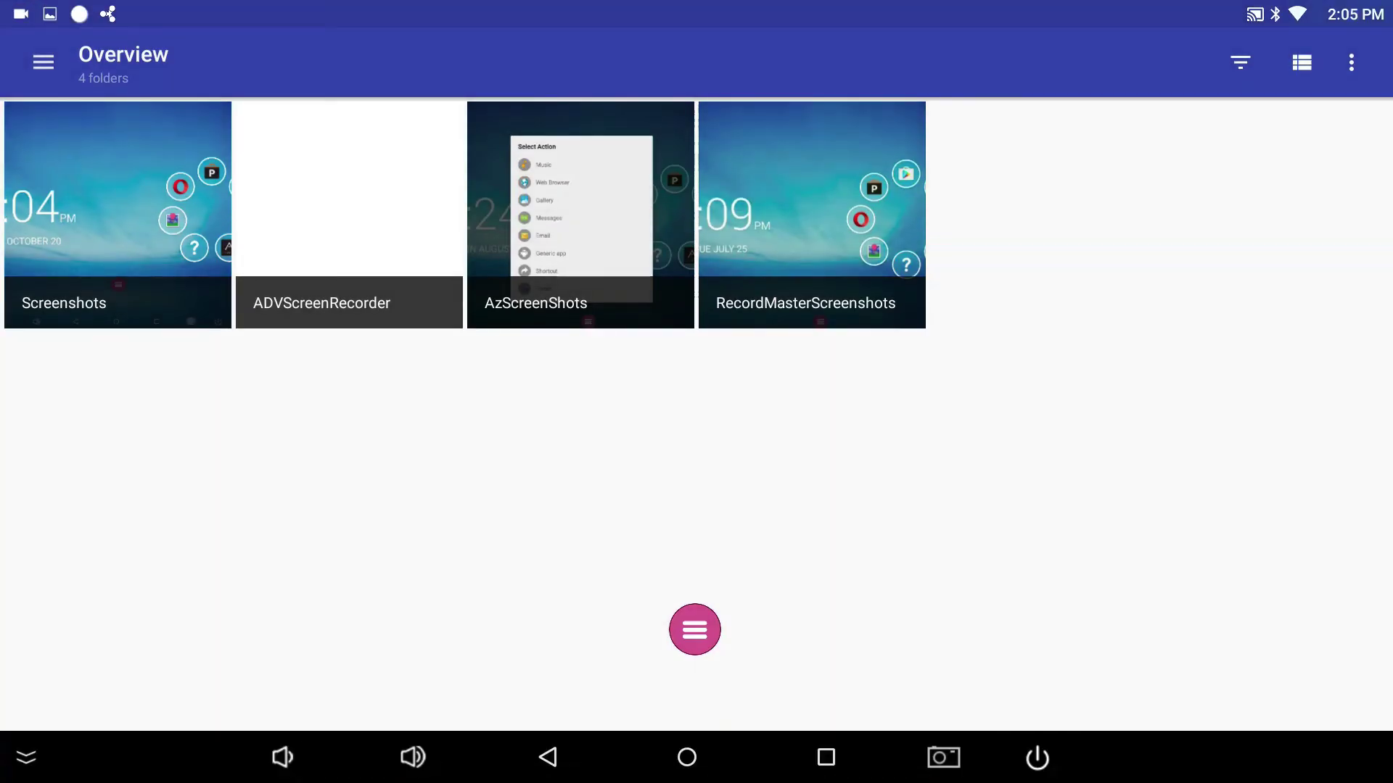
# View the new capture inside the Gallery's Screenshots folder.
pyautogui.click(158, 218)
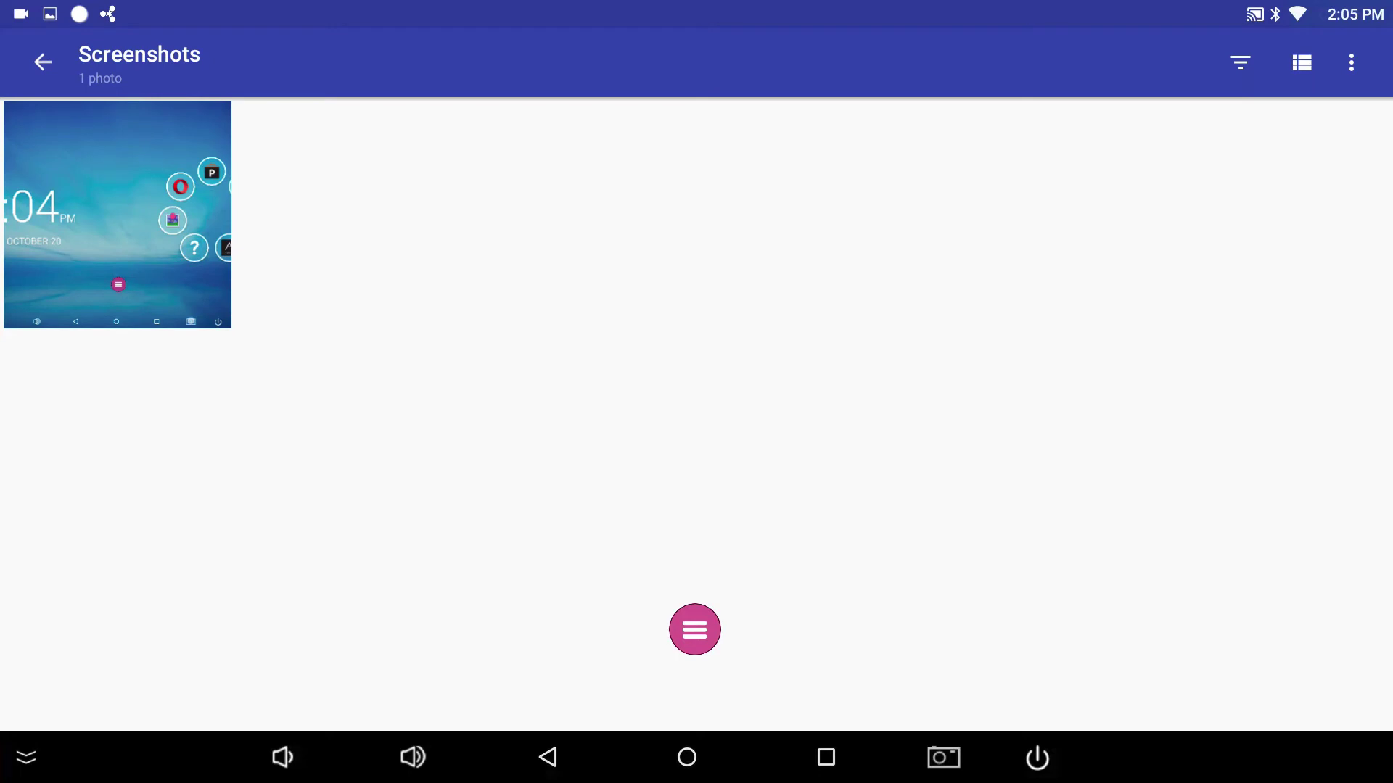
pyautogui.click(124, 208)
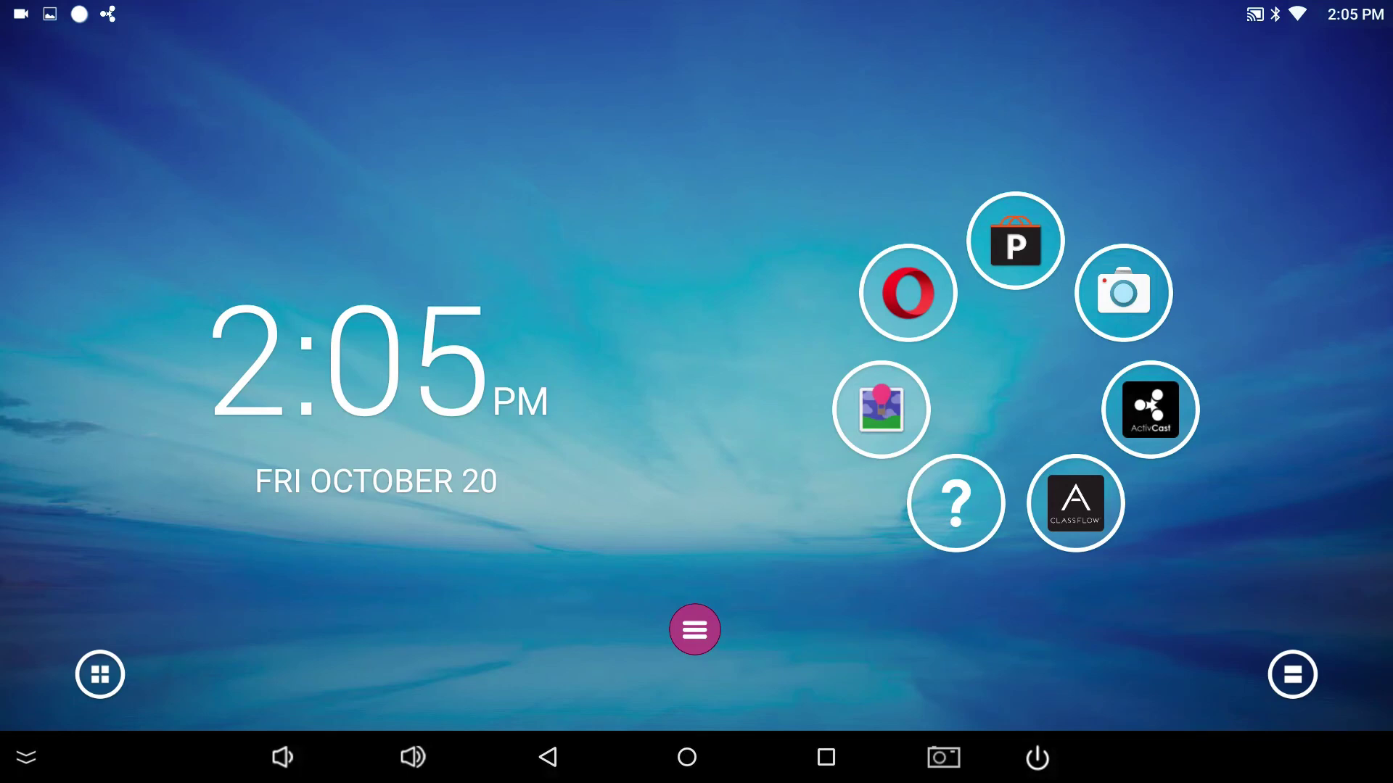
# Bring up the Reboot prompt, dismiss it once, then confirm OK to restart the box.
pyautogui.click(1036, 758)
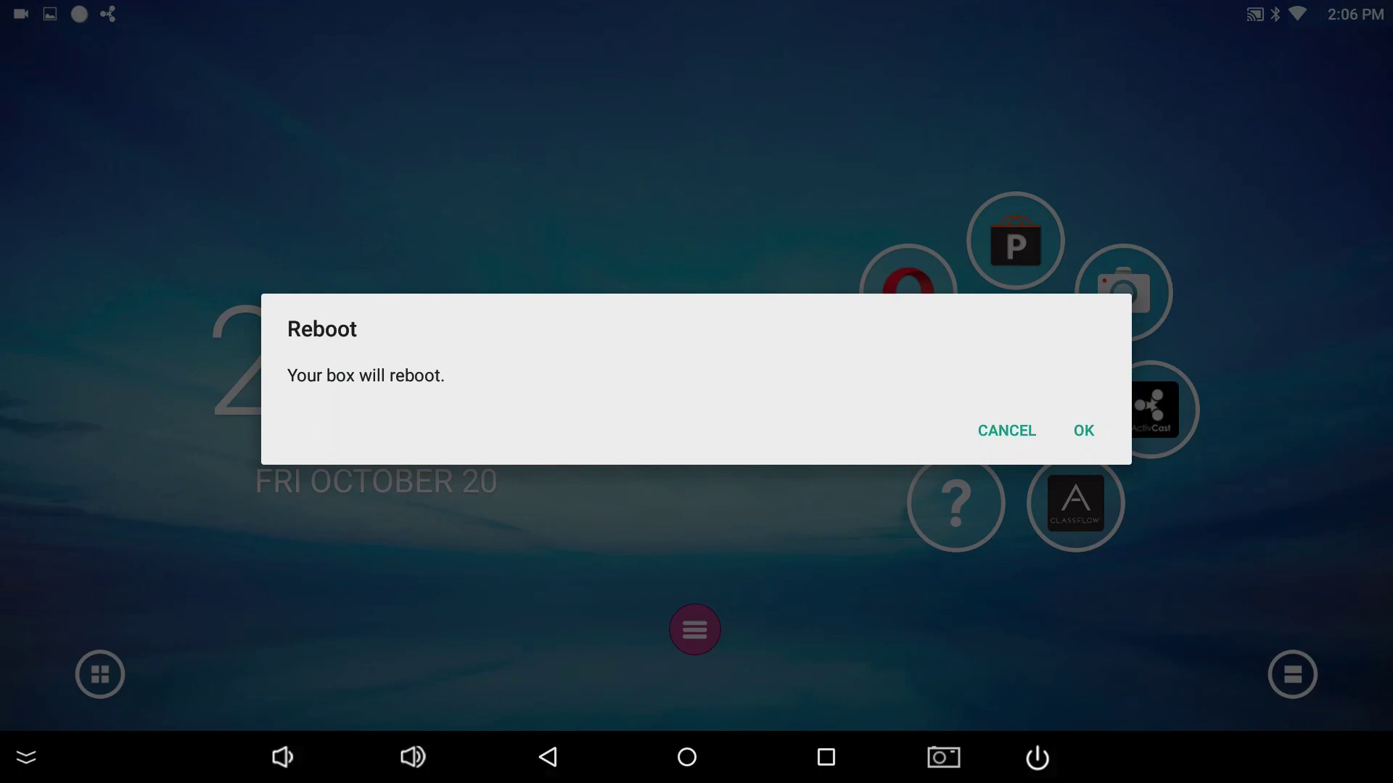
pyautogui.click(1011, 424)
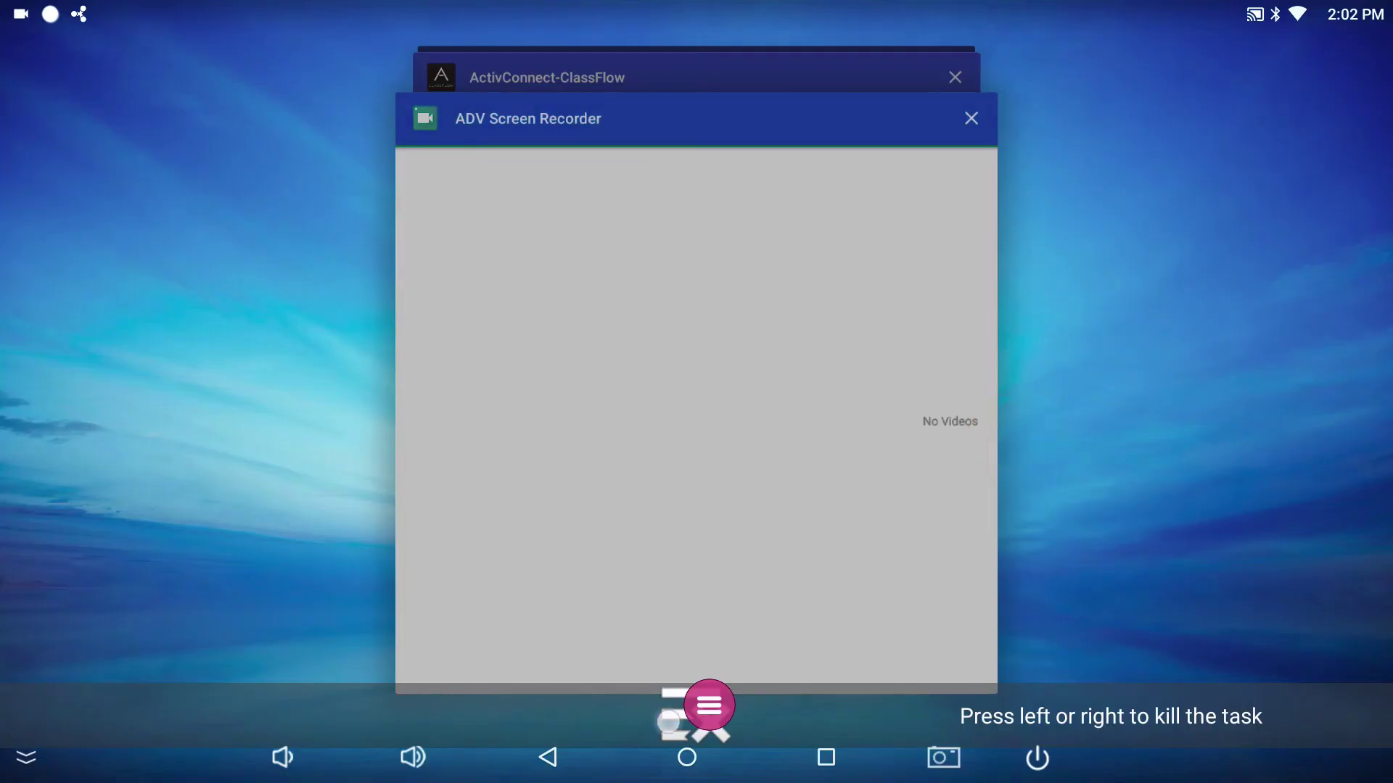
pyautogui.click(662, 721)
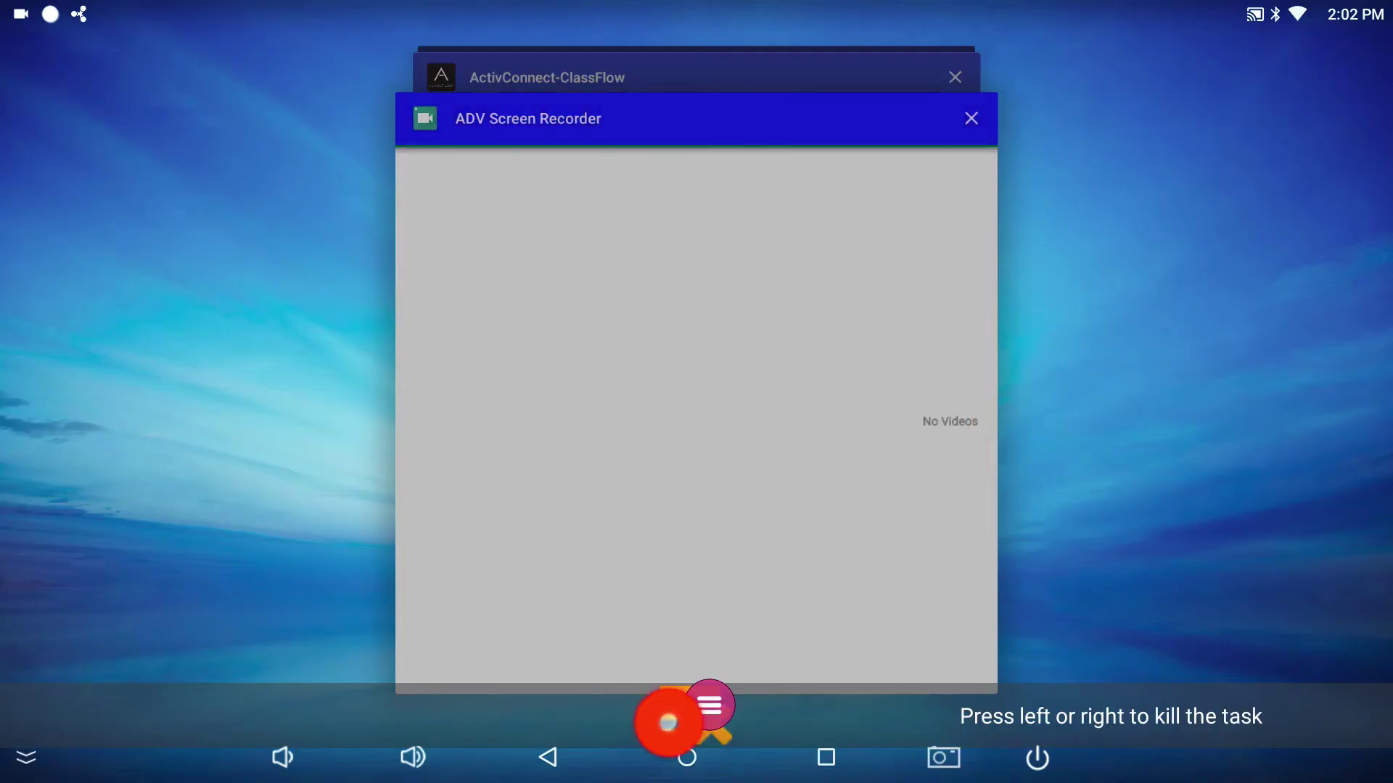
pyautogui.press('Right')
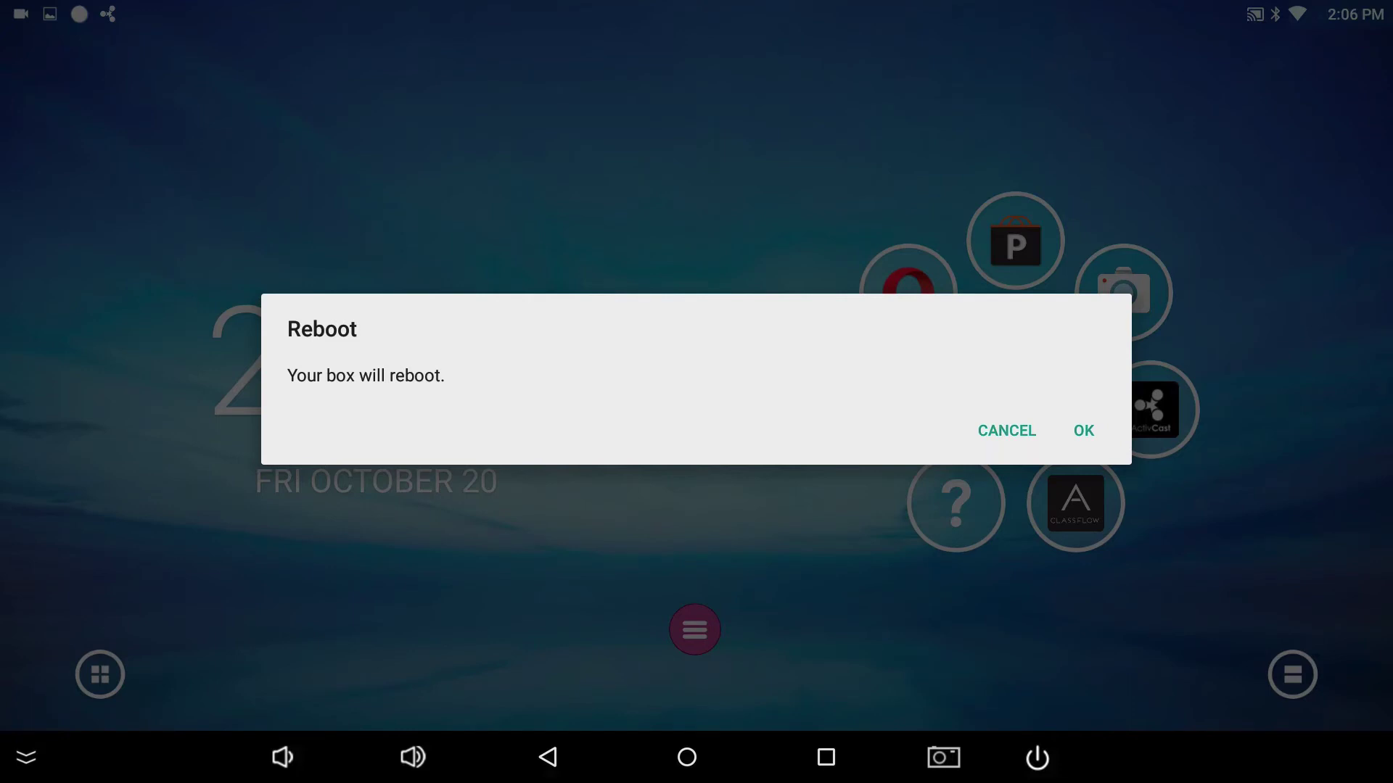
pyautogui.click(1084, 425)
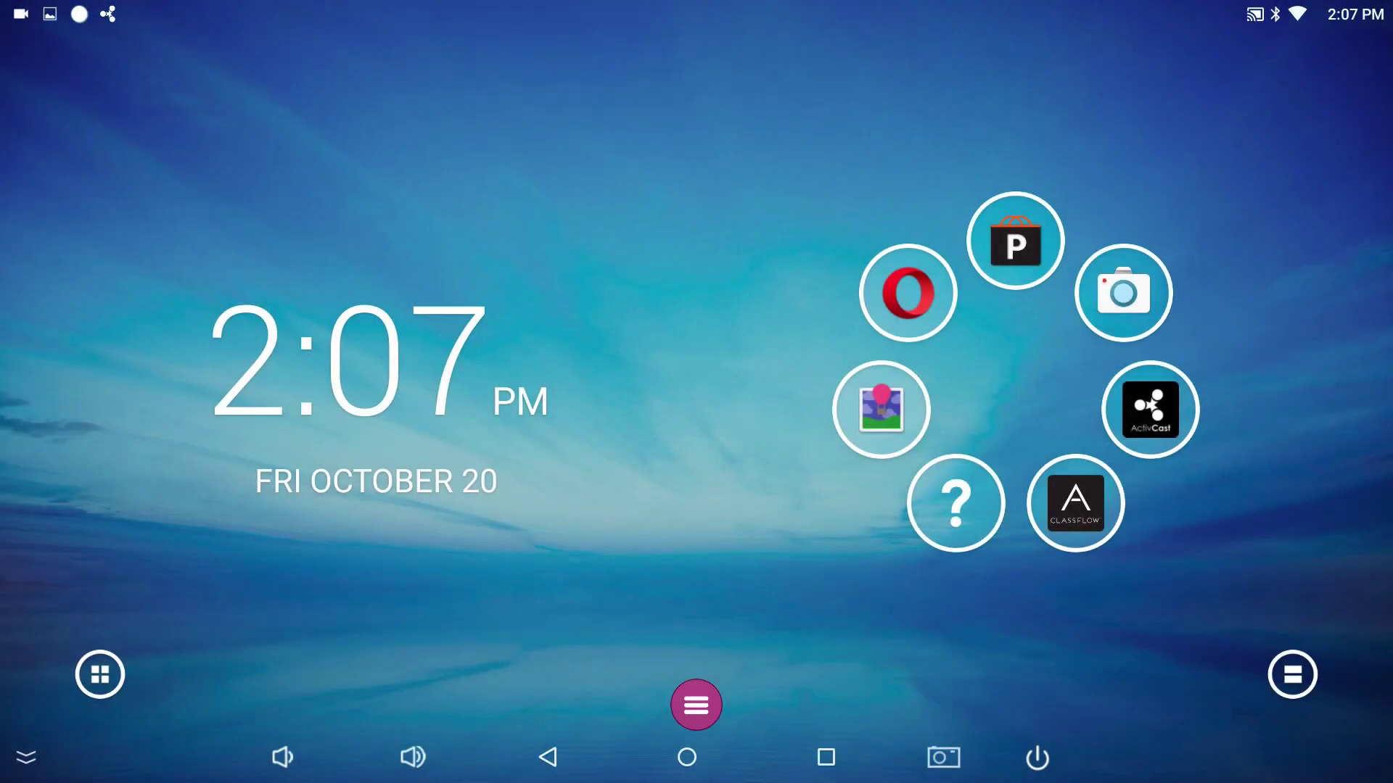
# Collapse the navigation strip with the bottom-left double-chevron button.
pyautogui.click(26, 758)
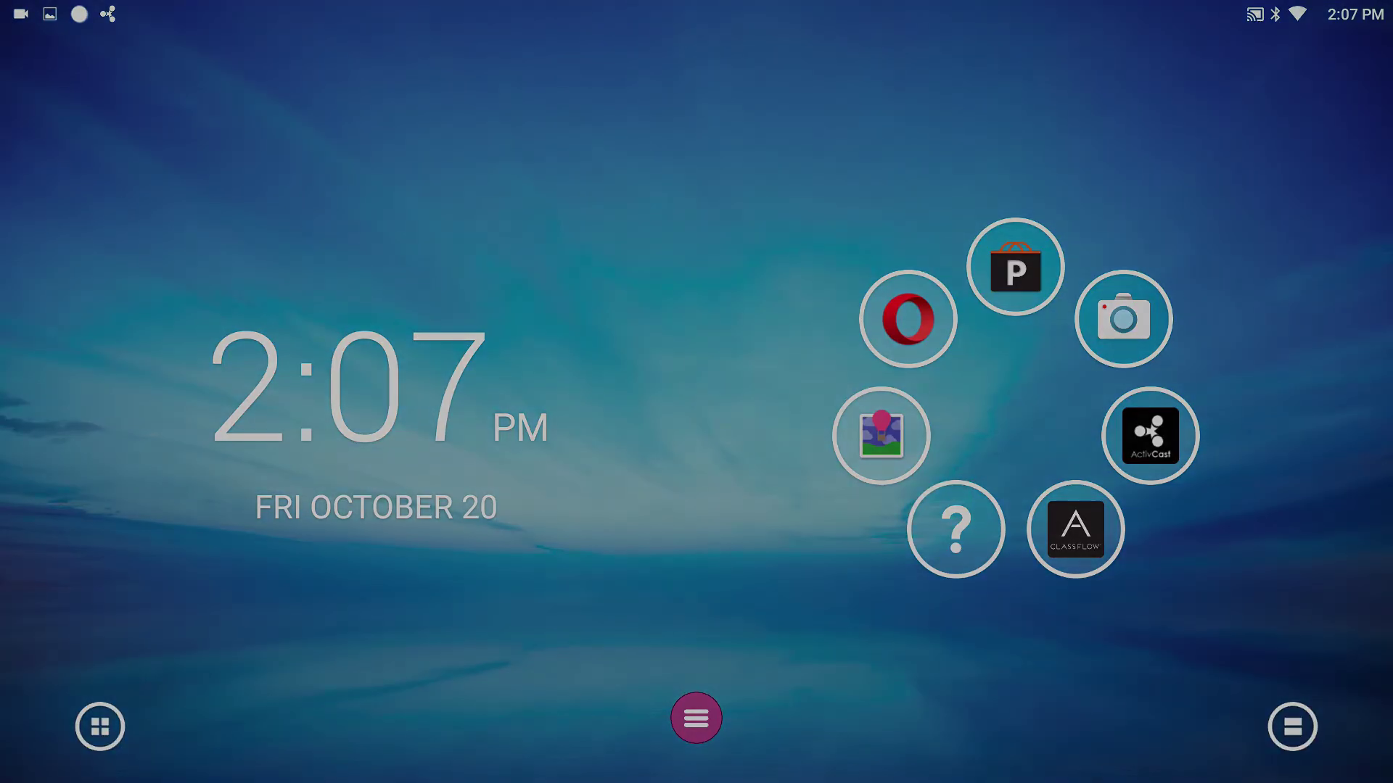